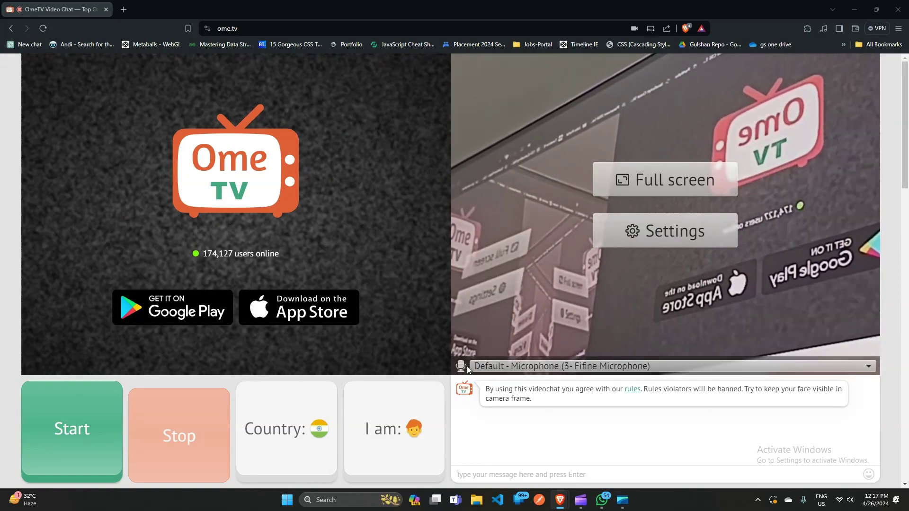
Review the available OmeTV microphone choices without changing the selection
click(765, 368)
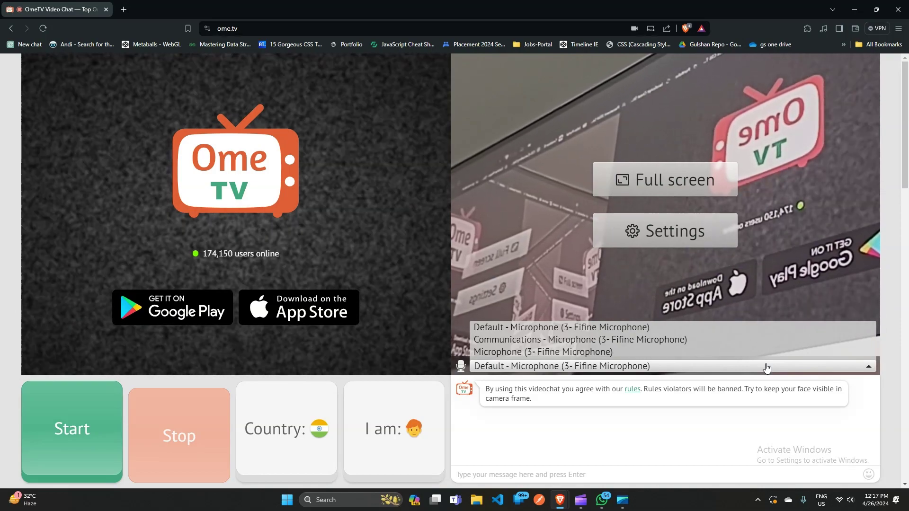
click(710, 372)
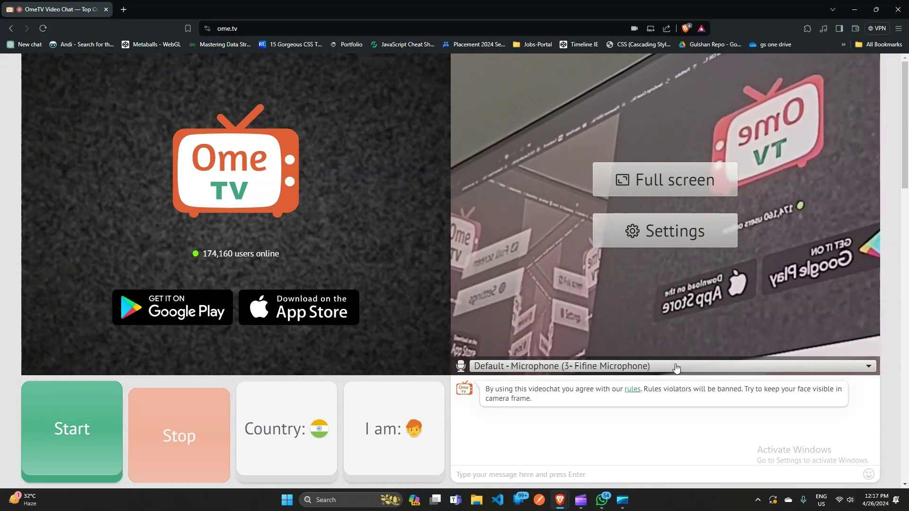
click(621, 367)
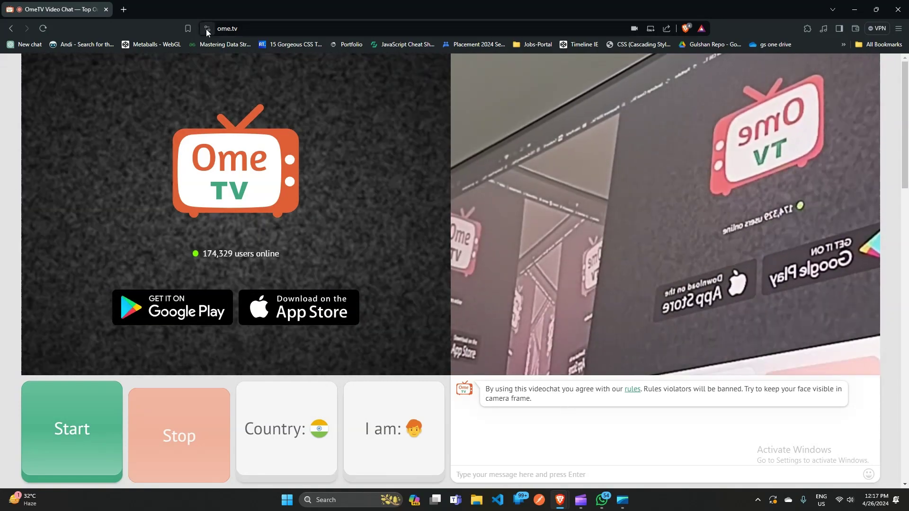
Open the ome.tv site settings from the address bar, then return to Site and Shields Settings
click(206, 29)
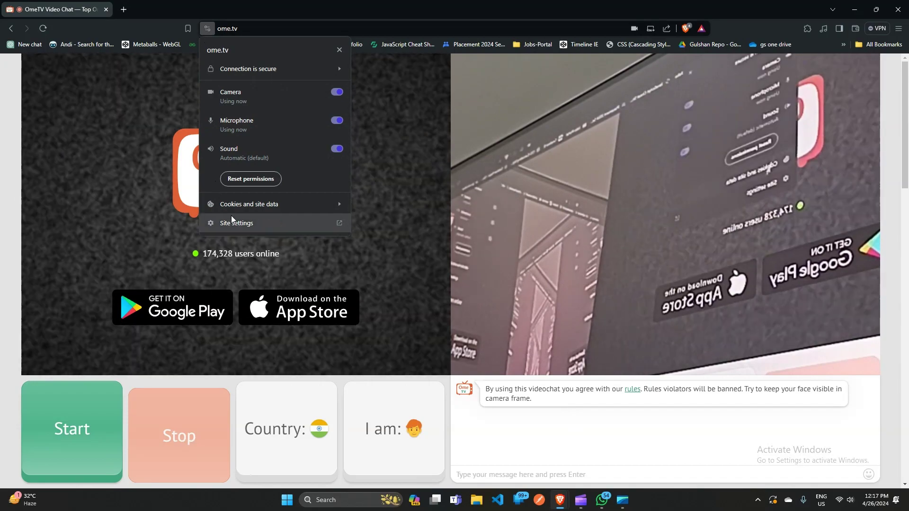
click(232, 222)
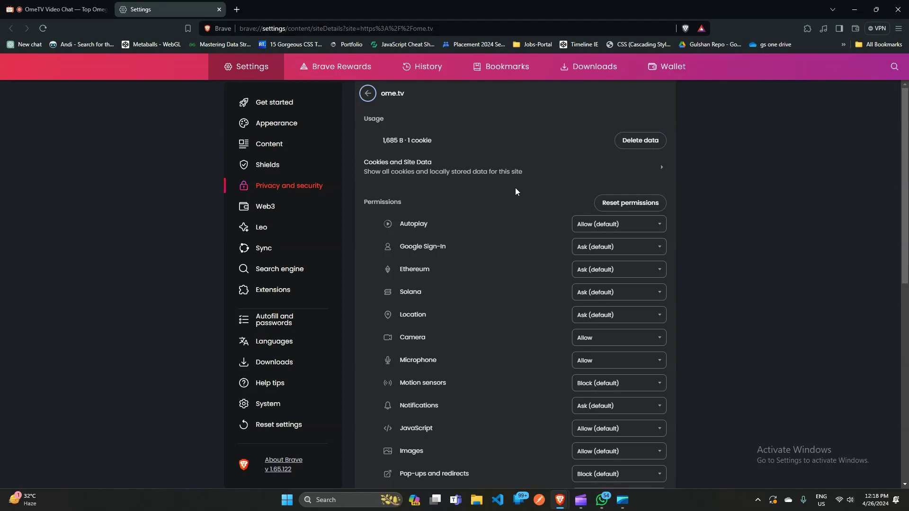
click(369, 93)
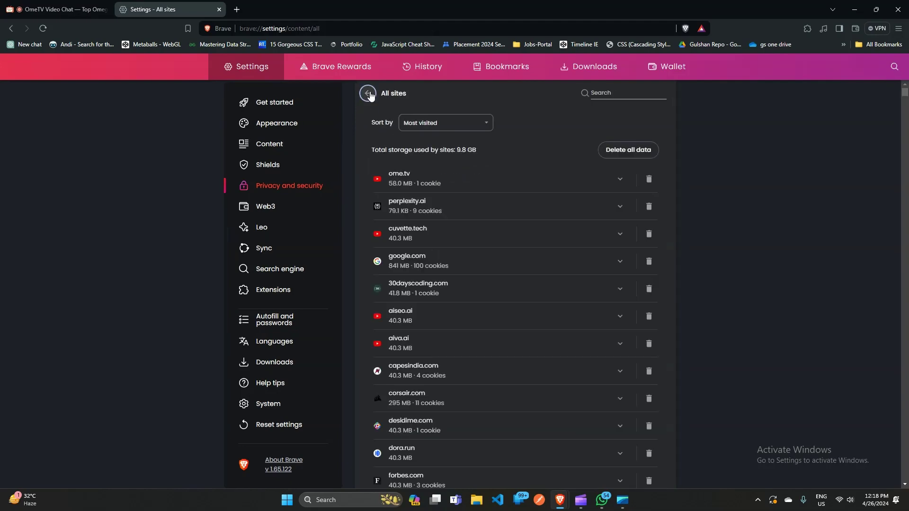
scroll(428, 352, down, 1)
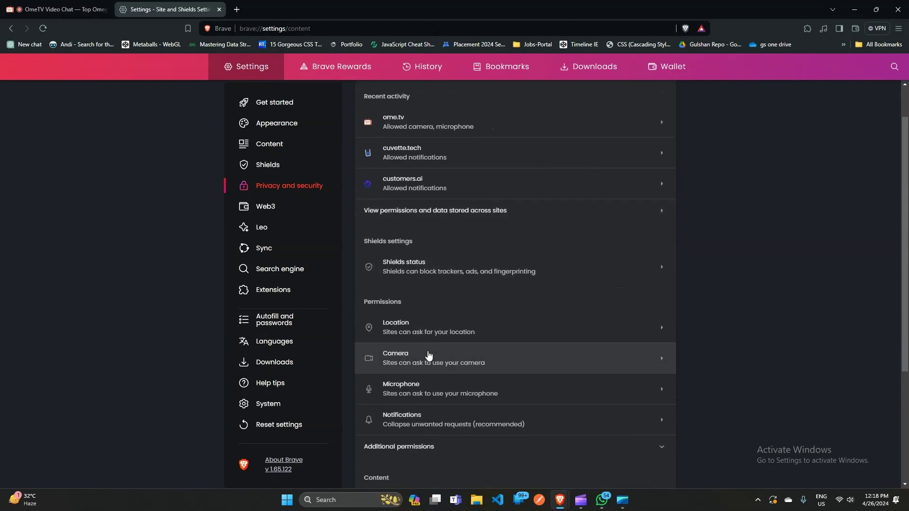
scroll(419, 333, down, 1)
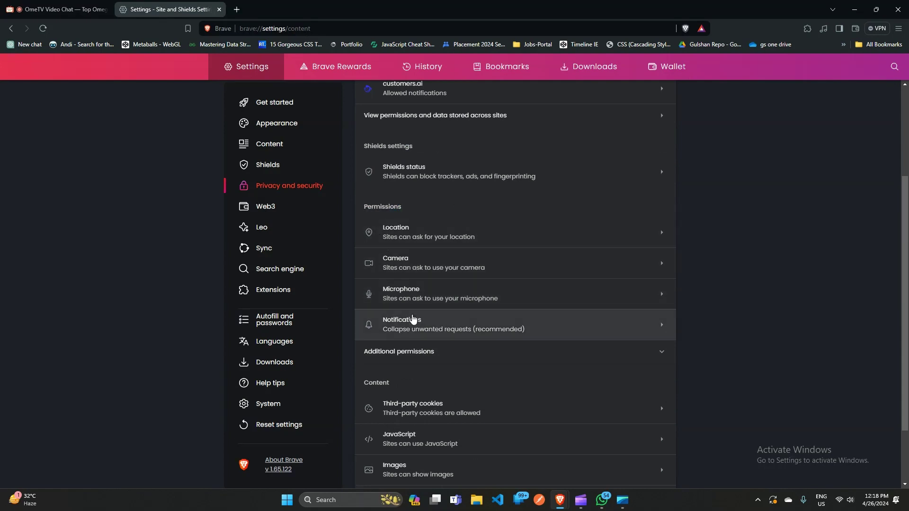
Open Brave's Microphone permission settings and show the list of available microphone devices
click(418, 295)
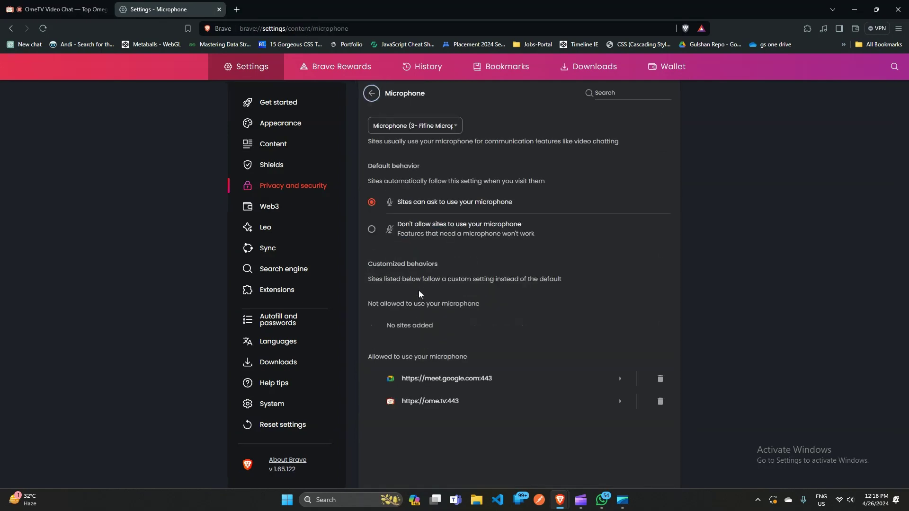
click(439, 126)
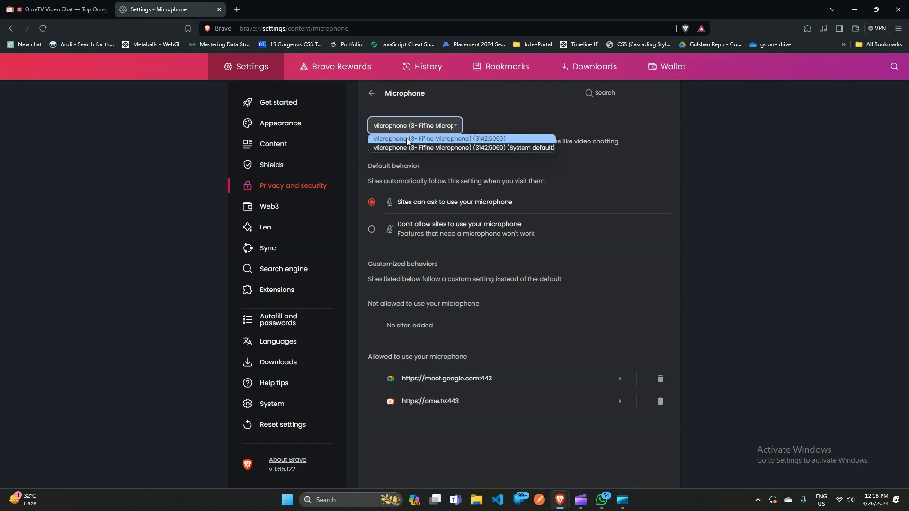
Choose the Fifine microphone in Brave, then reload the OmeTV Video Chat page
click(432, 138)
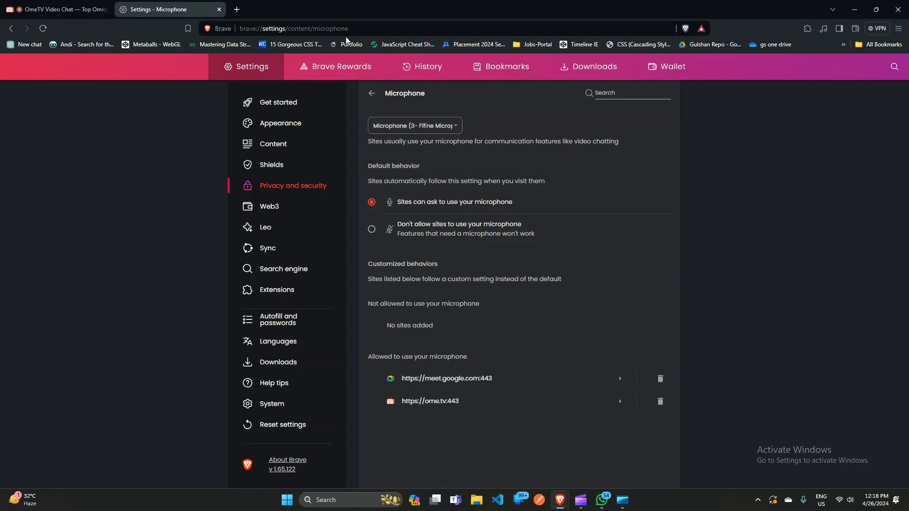
click(36, 9)
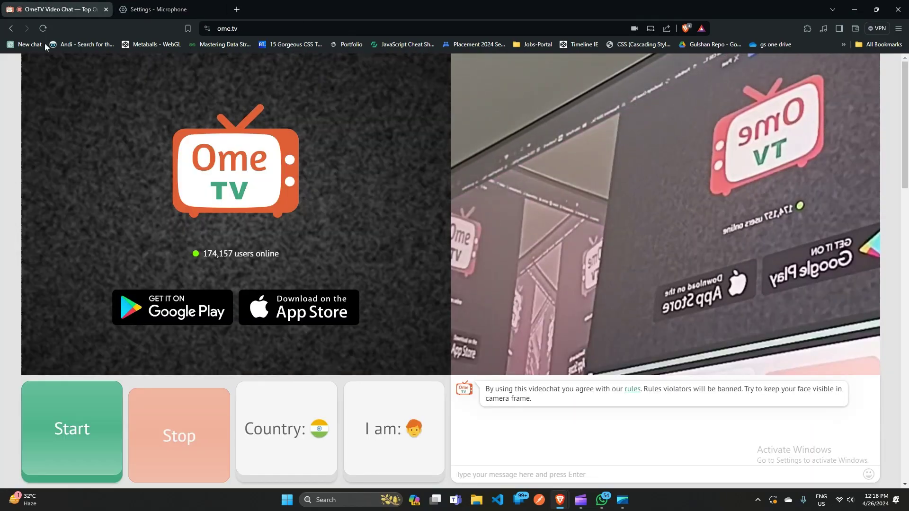
click(43, 28)
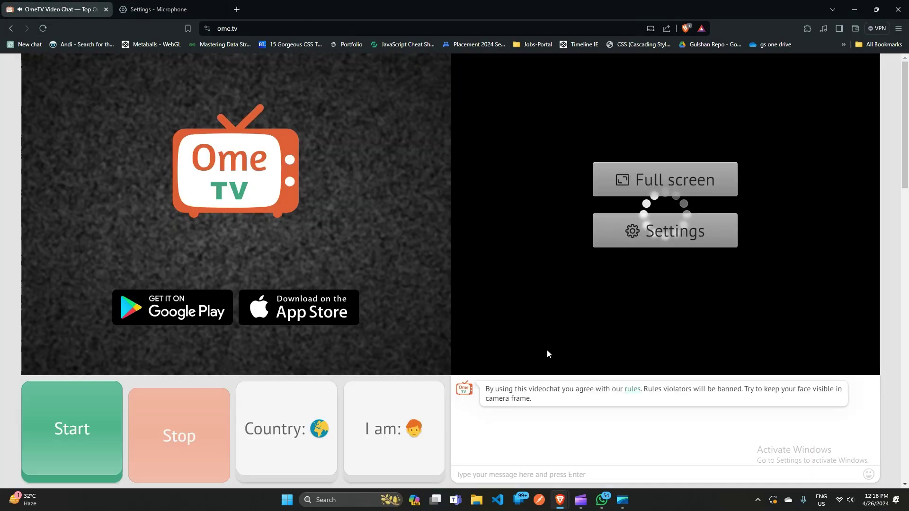